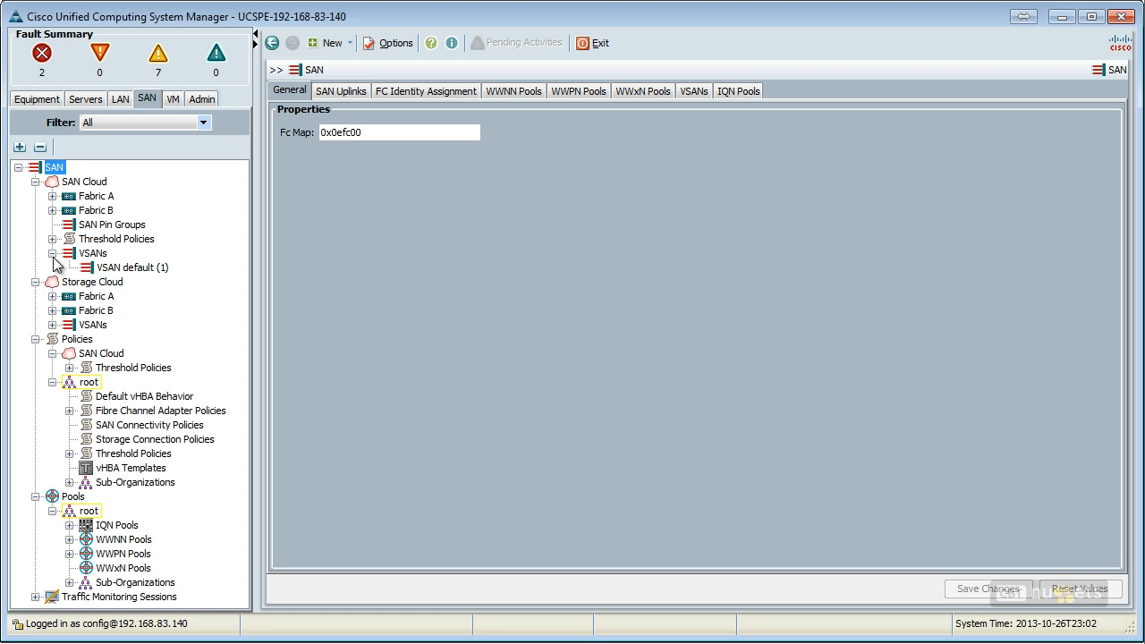
# Step: Examine the default VSAN's properties and the global, Fabric A and Fabric B VSAN listings of the SAN Cloud
pyautogui.click(120, 265)
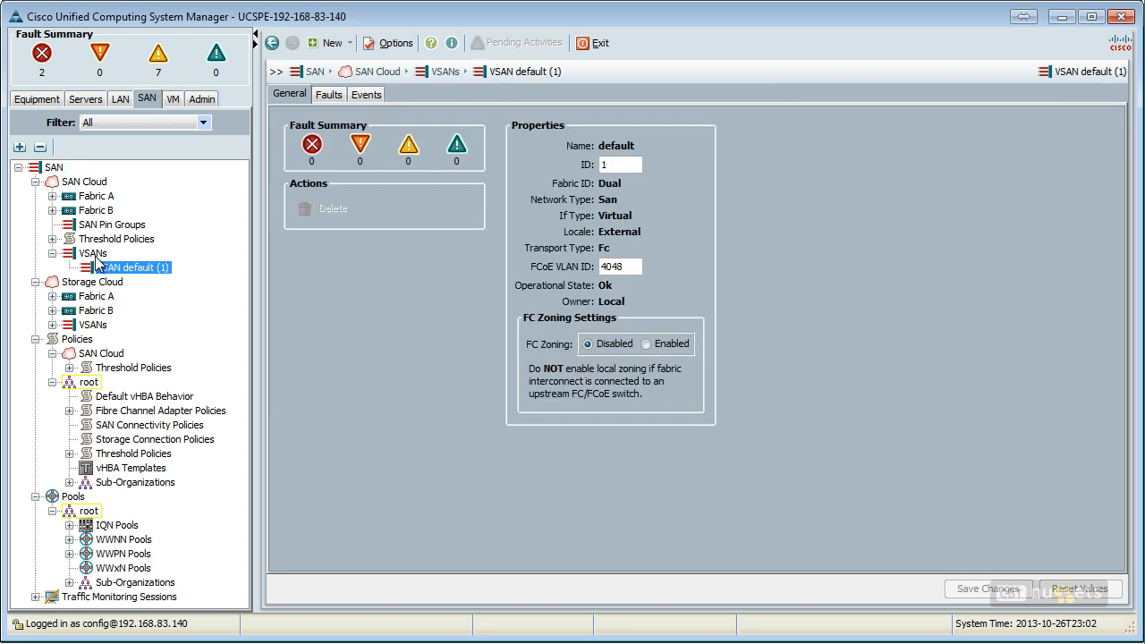
pyautogui.click(95, 255)
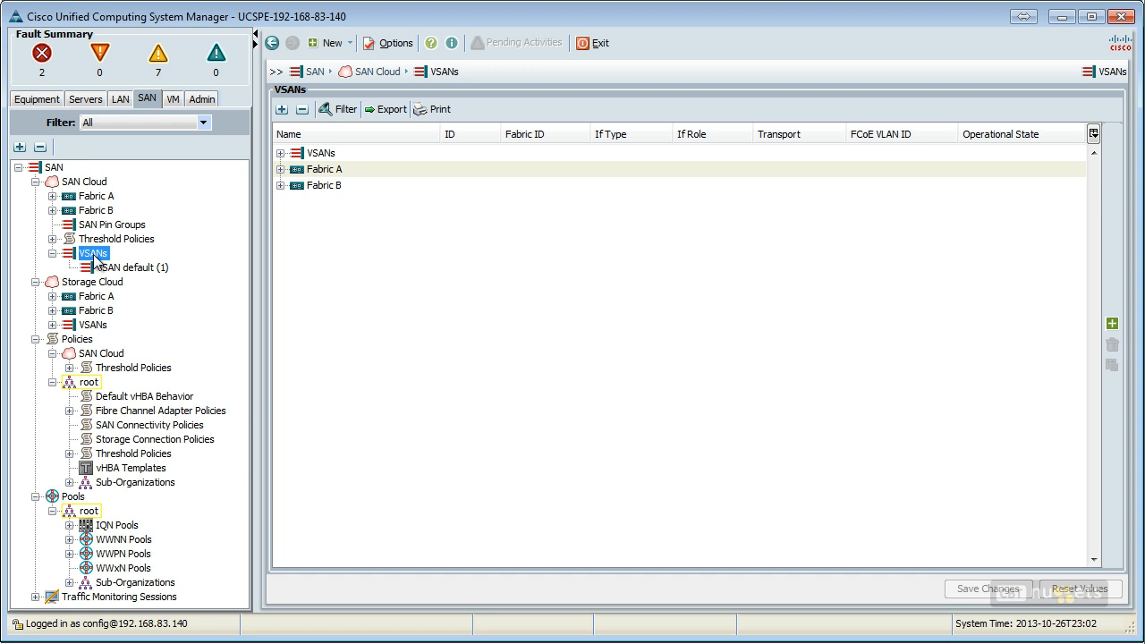
pyautogui.click(280, 169)
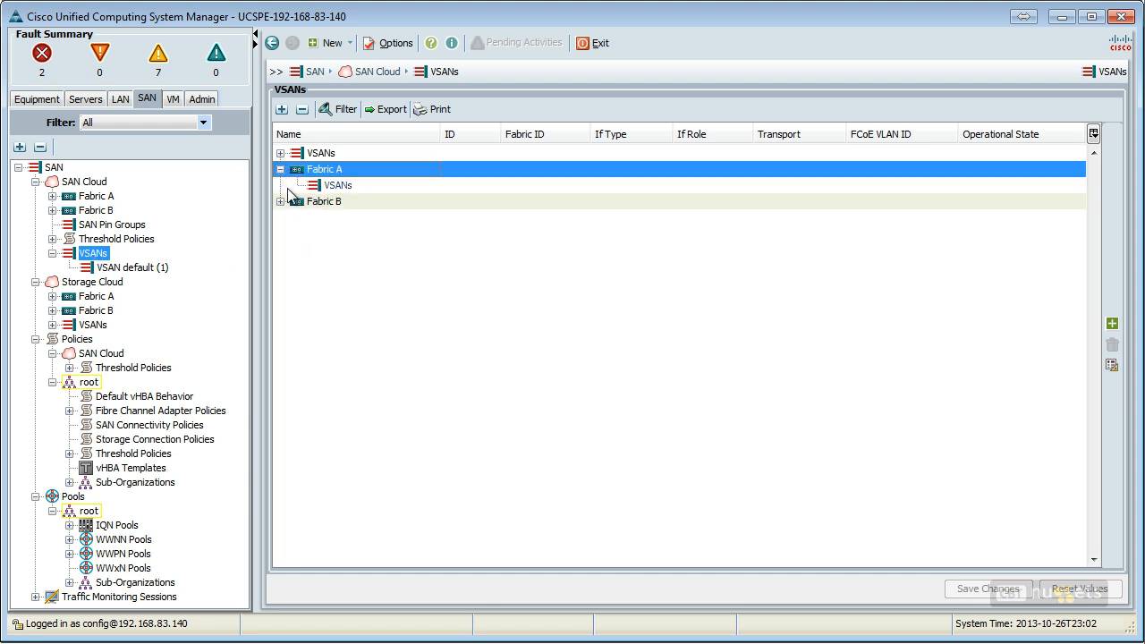
pyautogui.click(280, 202)
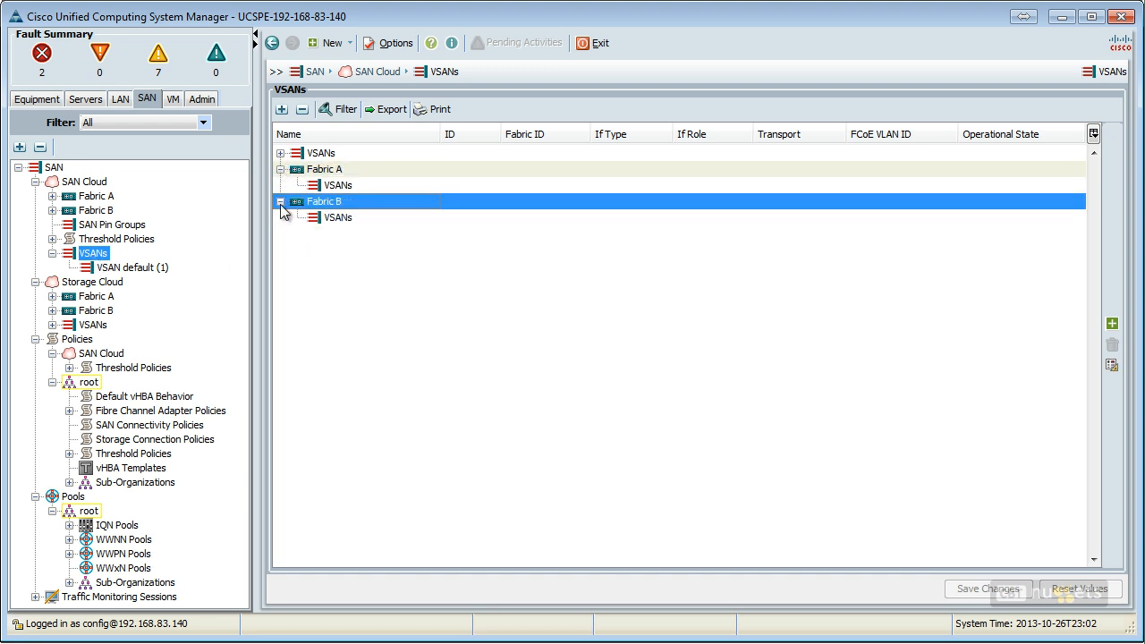
pyautogui.click(349, 184)
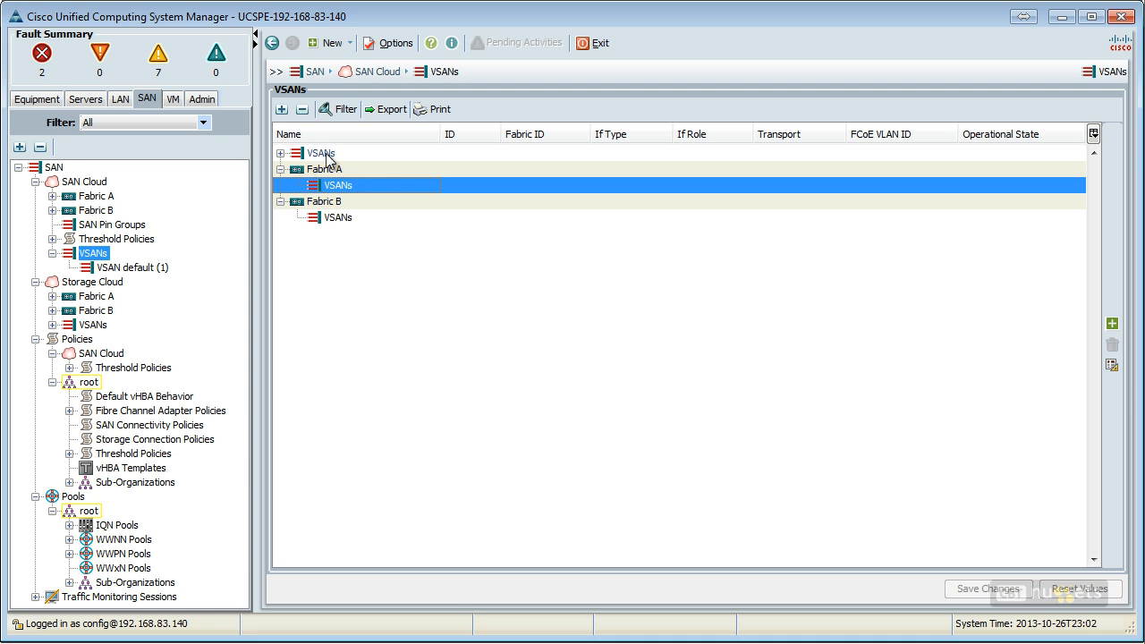
pyautogui.click(279, 155)
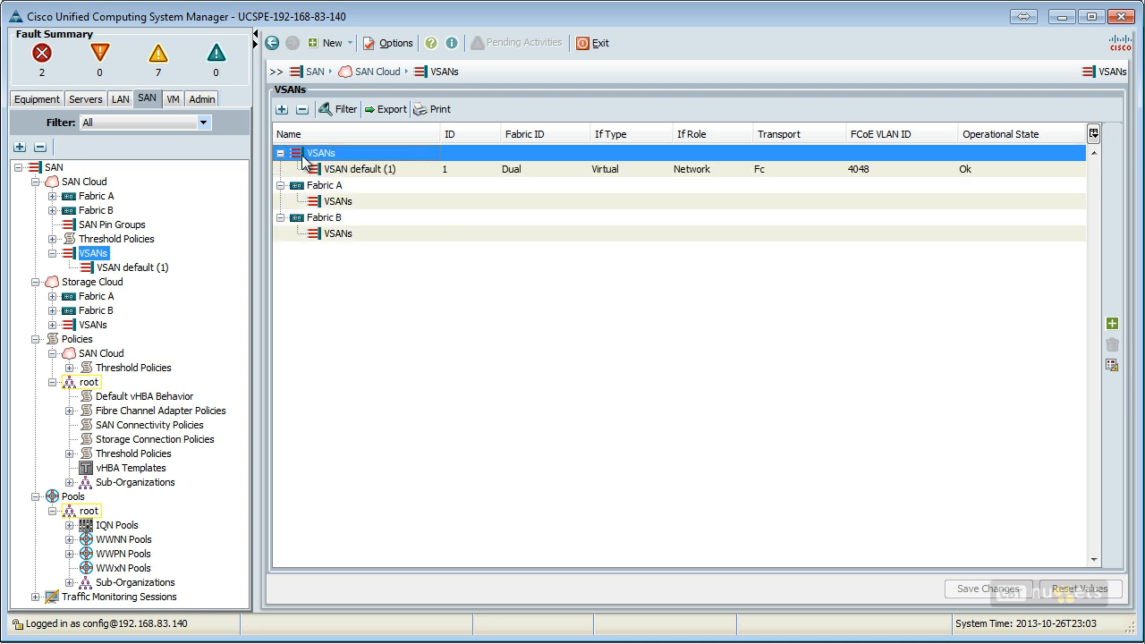
pyautogui.click(360, 203)
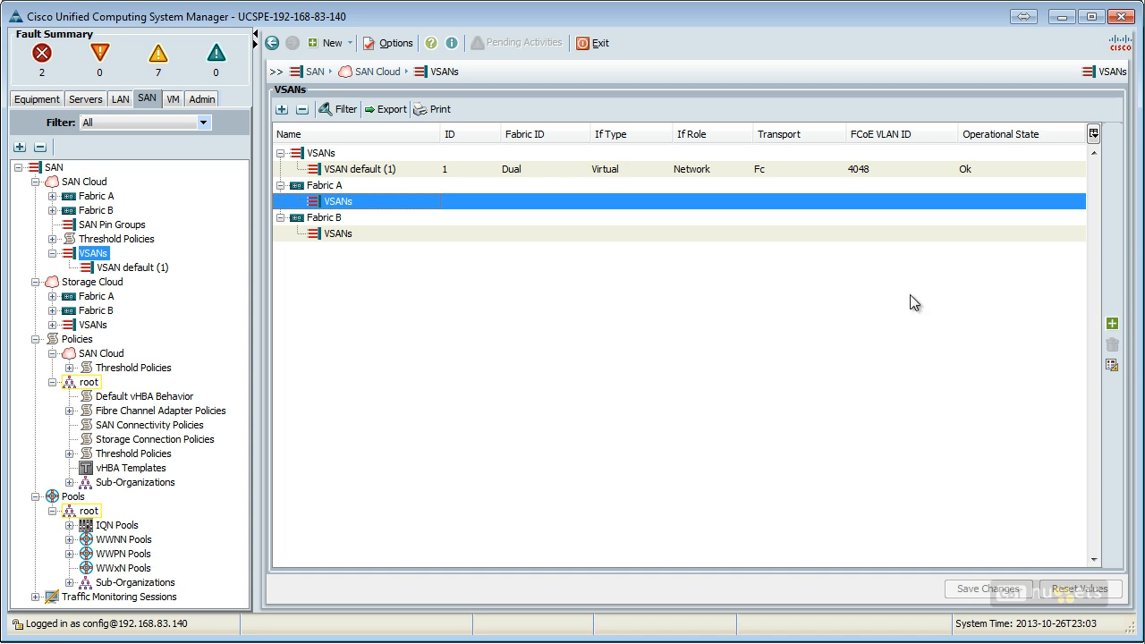
pyautogui.click(349, 177)
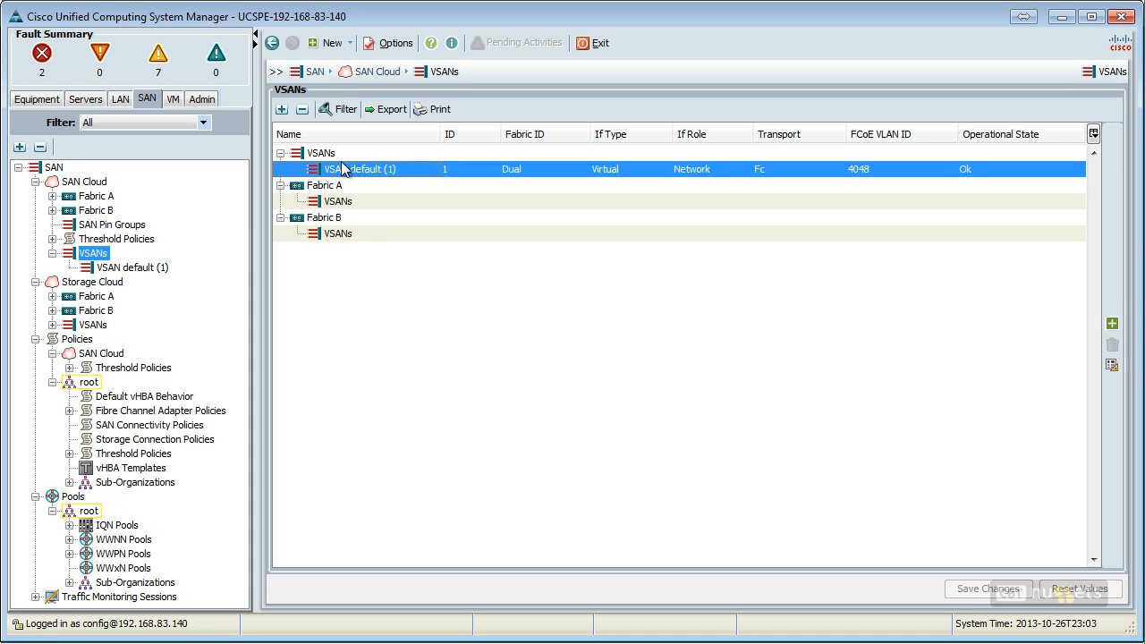
# Step: Start a new common/global VSAN in the SAN Cloud and name it VSAN_TEST
pyautogui.click(319, 153)
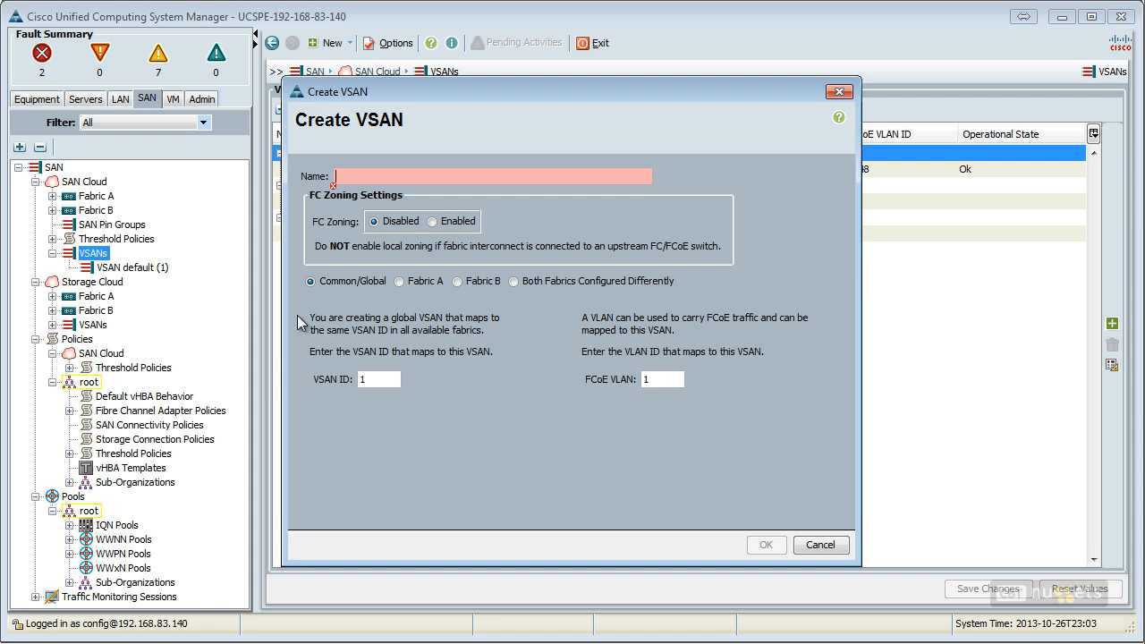
pyautogui.write('VSAN_TEST')
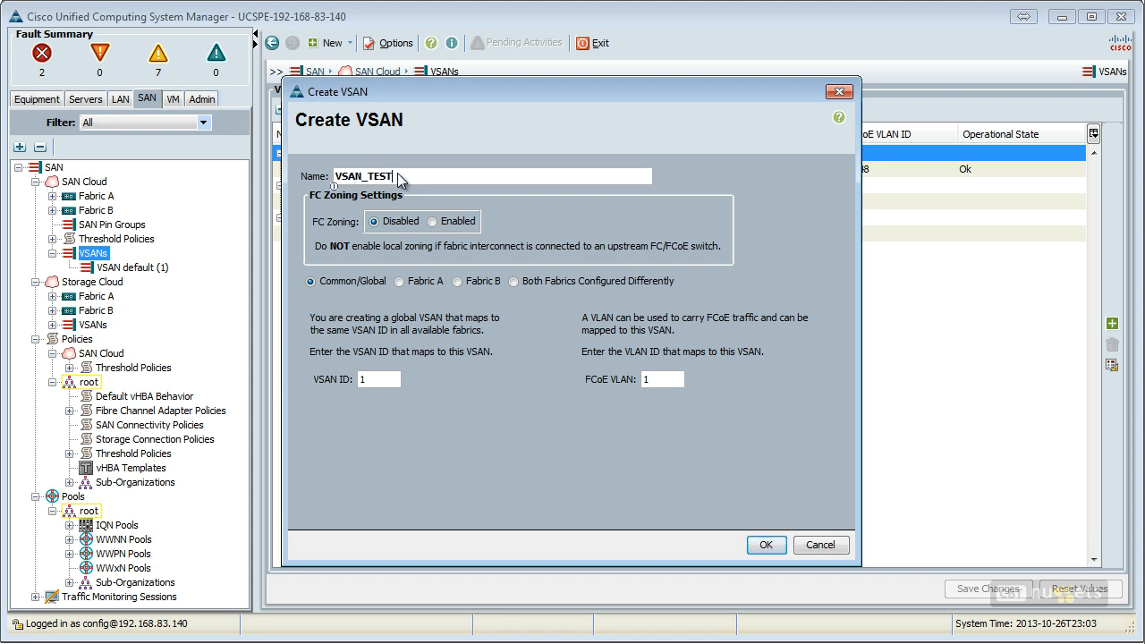
pyautogui.moveTo(400, 178); pyautogui.dragTo(323, 183)
pyautogui.click(421, 179)
pyautogui.moveTo(414, 175); pyautogui.dragTo(306, 181)
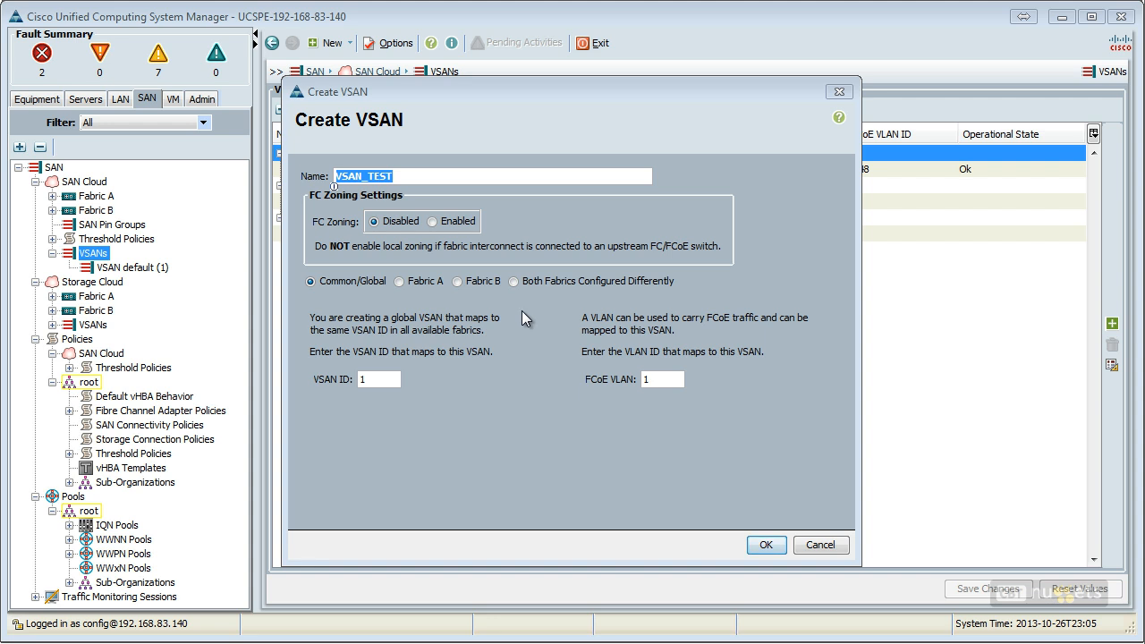
# Step: Set the new VSAN's ID to 101 and its FCoE VLAN to 888, and create it
pyautogui.doubleClick(383, 379)
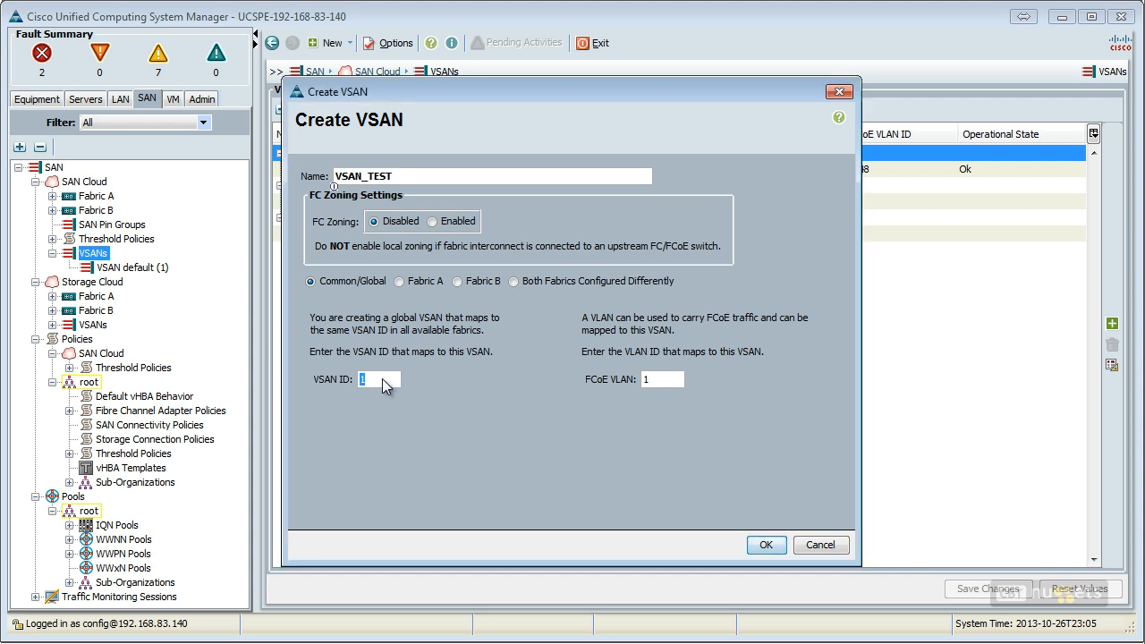
pyautogui.write('01')
pyautogui.doubleClick(661, 381)
pyautogui.write('888')
pyautogui.click(766, 547)
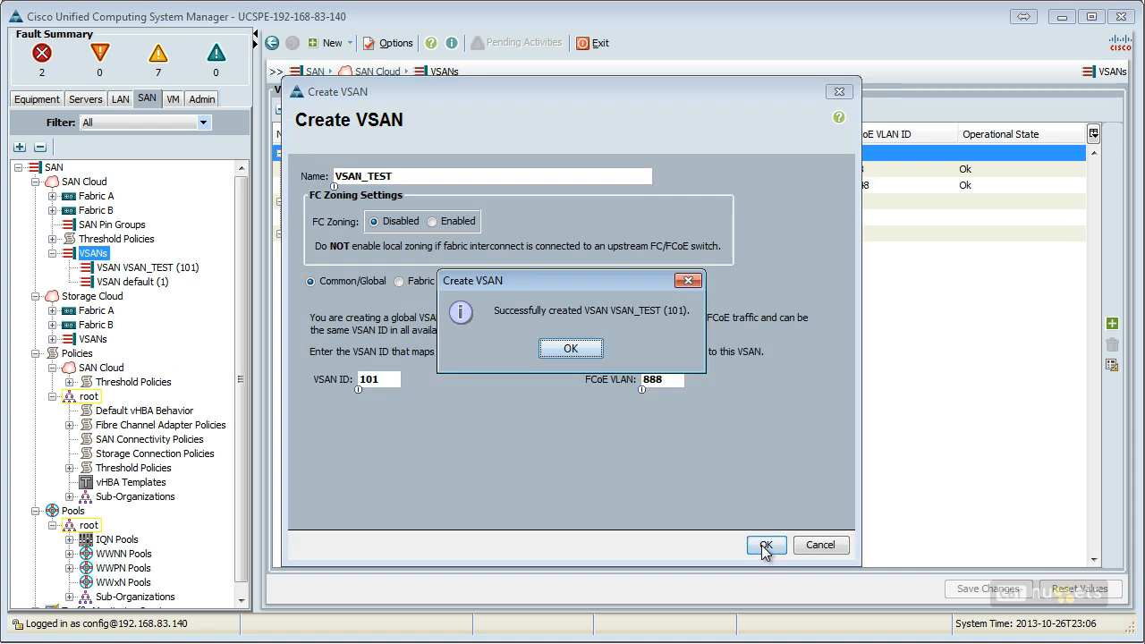
pyautogui.click(596, 355)
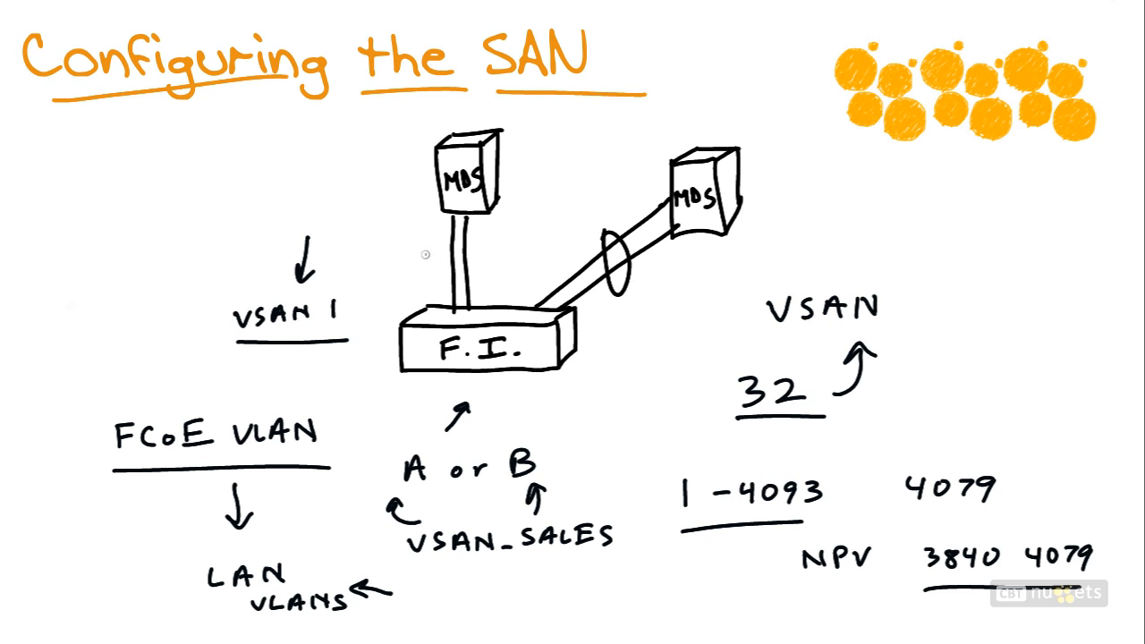
pyautogui.moveTo(407, 253)
pyautogui.mouseDown()
pyautogui.moveTo(438, 282)
pyautogui.moveTo(440, 267)
pyautogui.mouseUp()
pyautogui.moveTo(352, 218); pyautogui.dragTo(420, 205)
pyautogui.moveTo(356, 240); pyautogui.dragTo(427, 226)
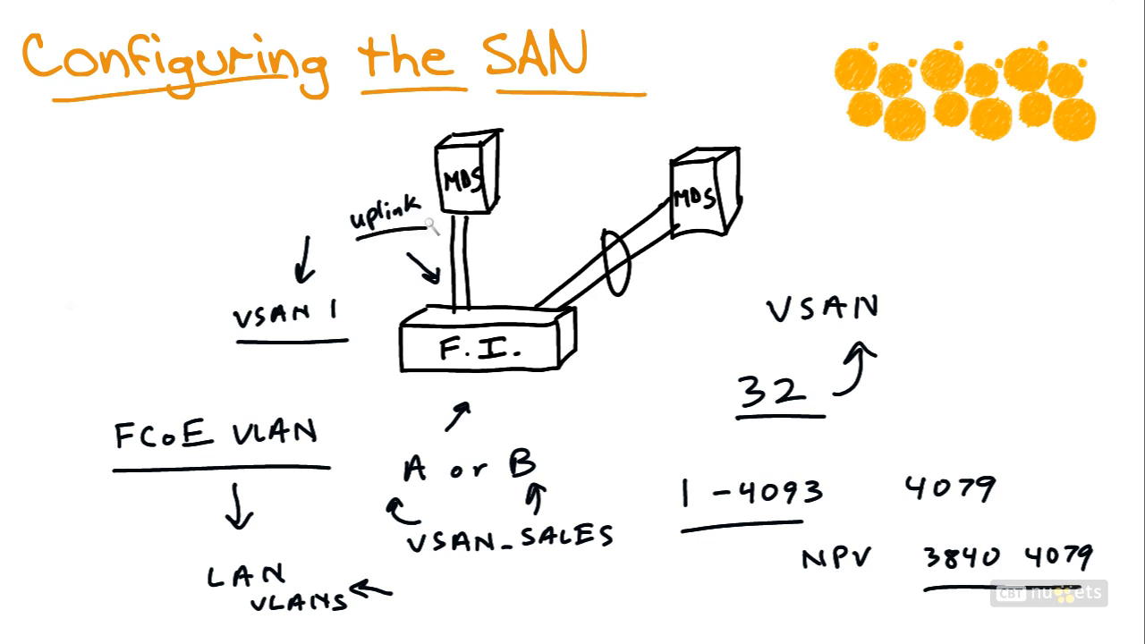
pyautogui.moveTo(619, 168)
pyautogui.mouseDown()
pyautogui.moveTo(624, 202)
pyautogui.moveTo(637, 188)
pyautogui.mouseUp()
pyautogui.moveTo(569, 157)
pyautogui.mouseDown()
pyautogui.moveTo(631, 128)
pyautogui.moveTo(617, 153)
pyautogui.moveTo(641, 149)
pyautogui.moveTo(678, 120)
pyautogui.moveTo(672, 134)
pyautogui.mouseUp()
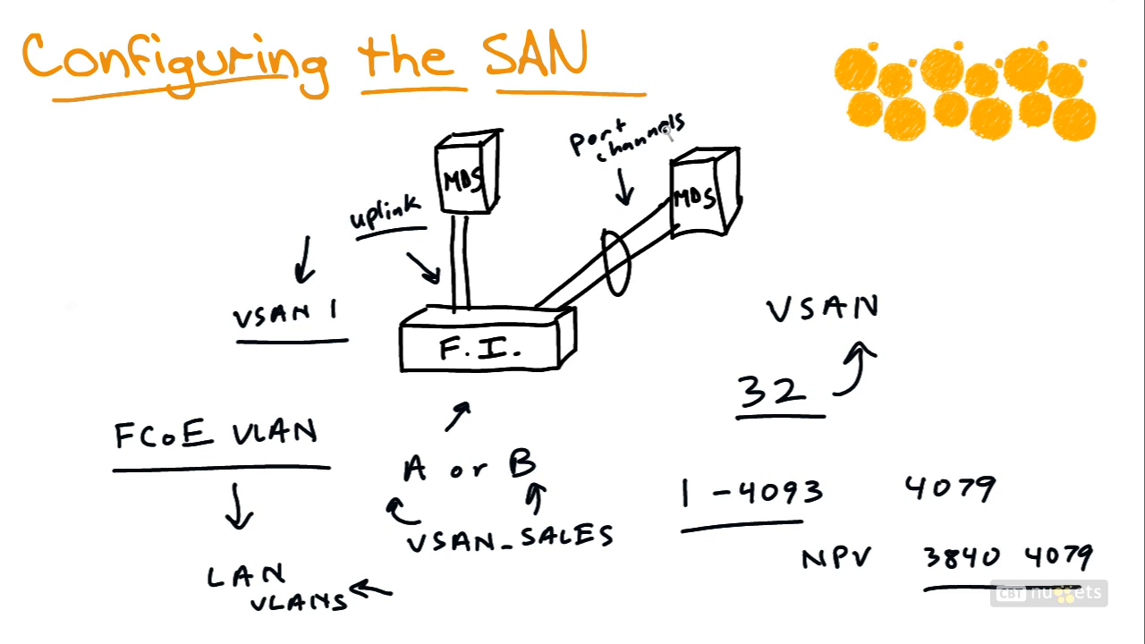
pyautogui.moveTo(631, 360)
pyautogui.mouseDown()
pyautogui.moveTo(627, 318)
pyautogui.moveTo(641, 342)
pyautogui.moveTo(621, 381)
pyautogui.moveTo(685, 351)
pyautogui.mouseUp()
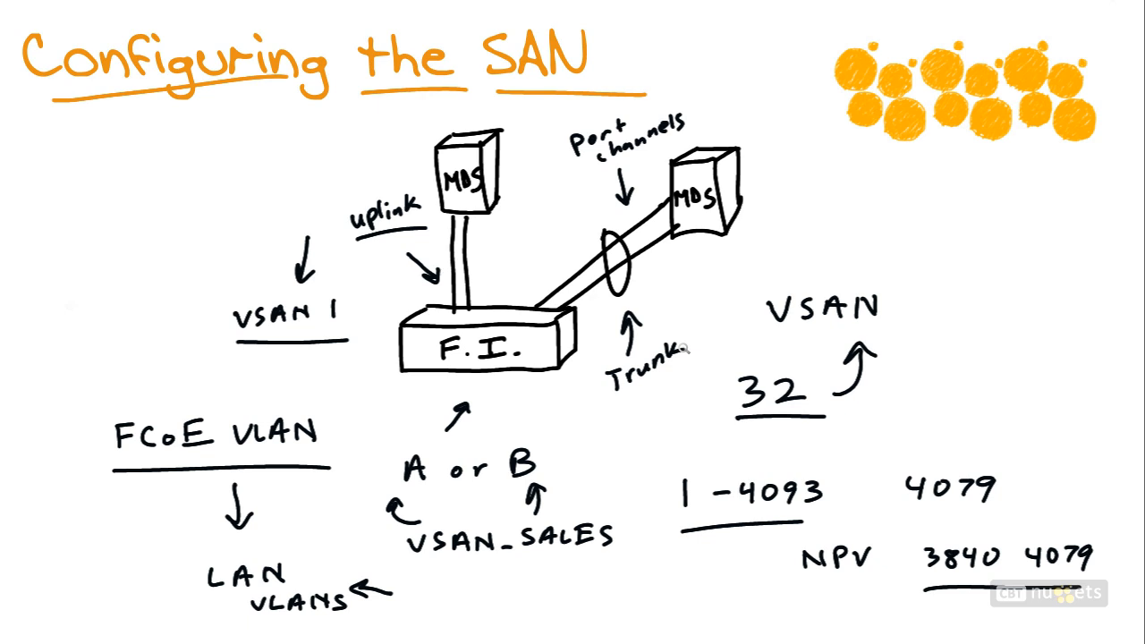
pyautogui.moveTo(349, 251); pyautogui.dragTo(429, 238)
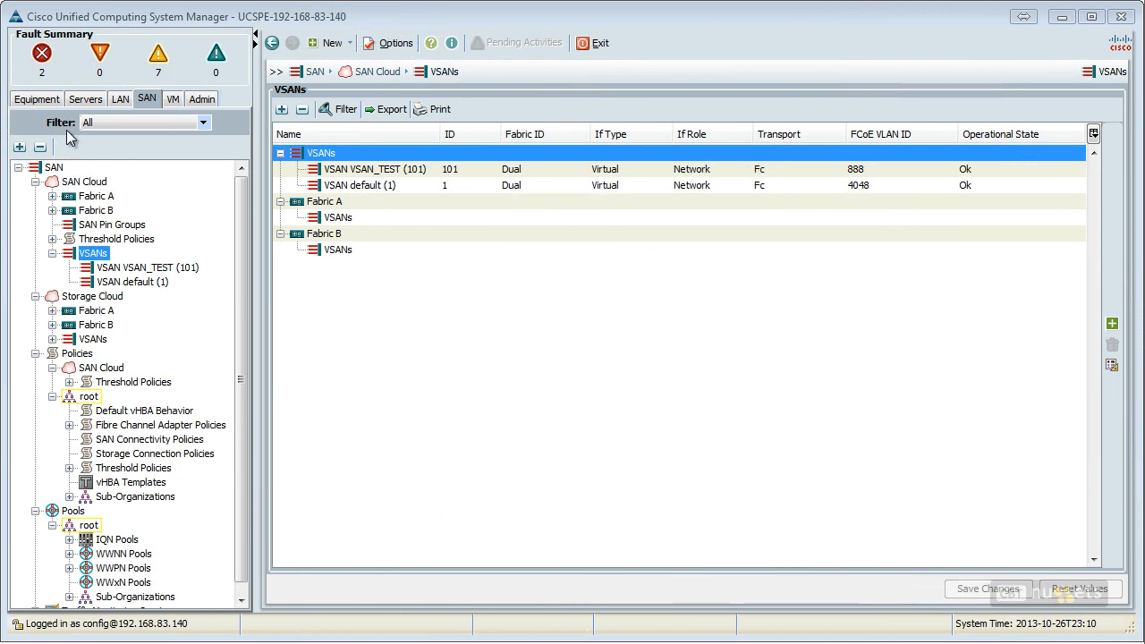
# Step: Examine the FC ports of Fabric Interconnect A in its Fixed Module and Expansion Module 2
pyautogui.click(52, 97)
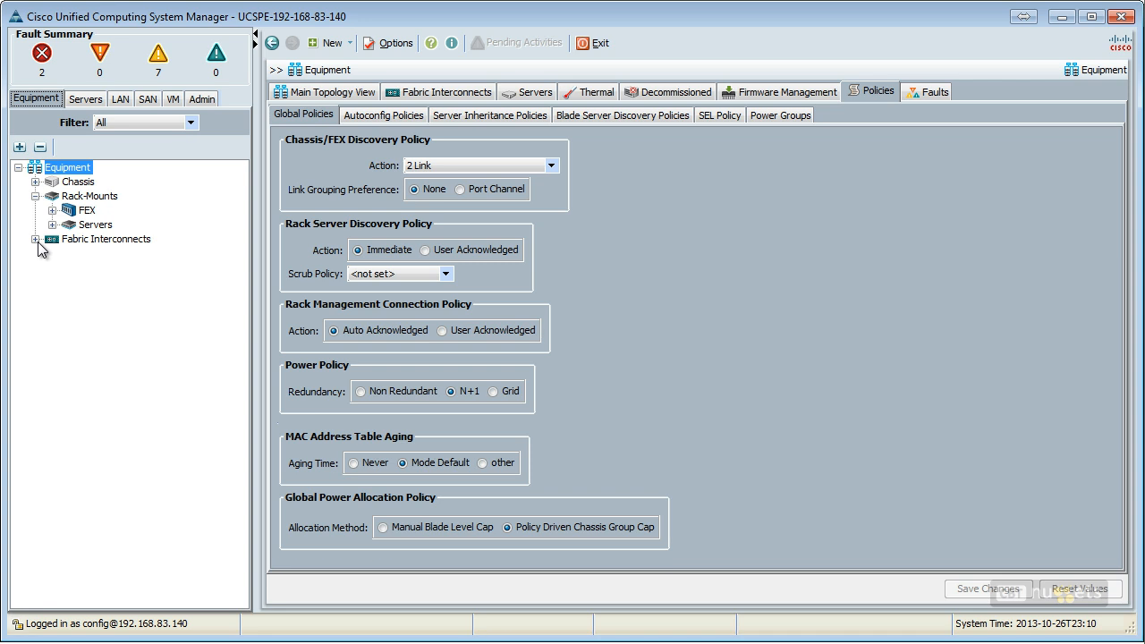
pyautogui.click(36, 240)
pyautogui.click(76, 255)
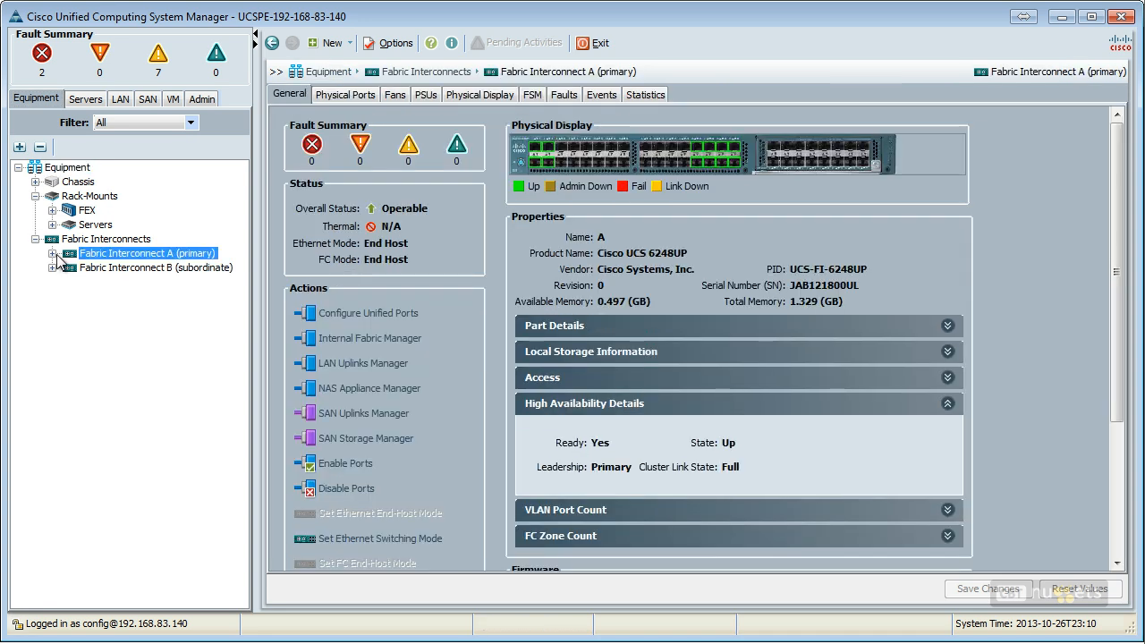
pyautogui.click(52, 254)
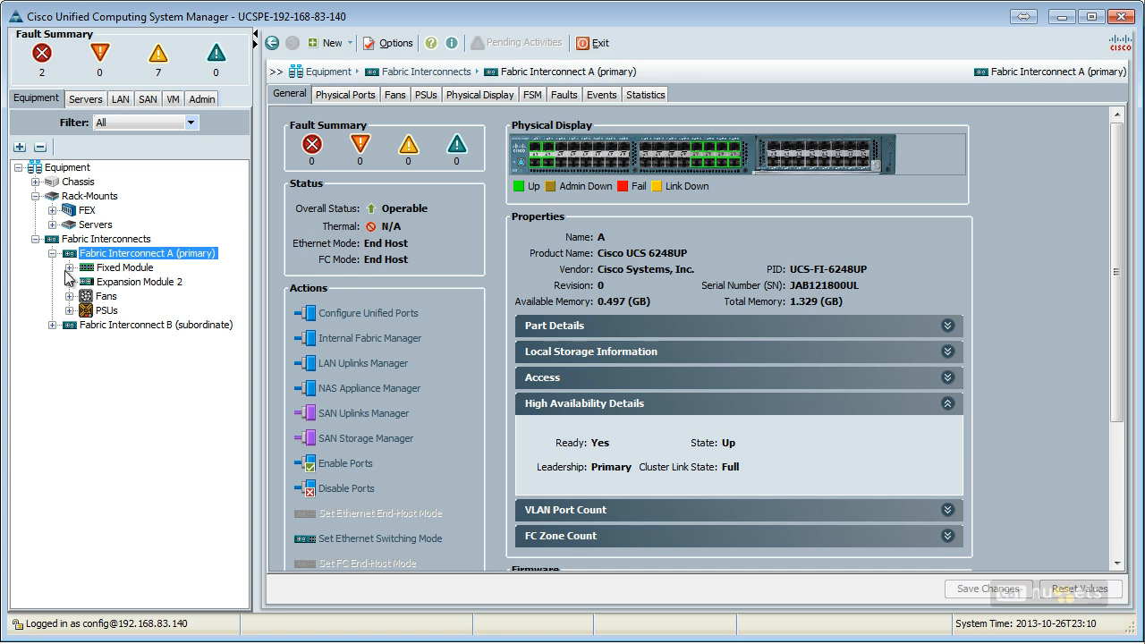
pyautogui.click(69, 267)
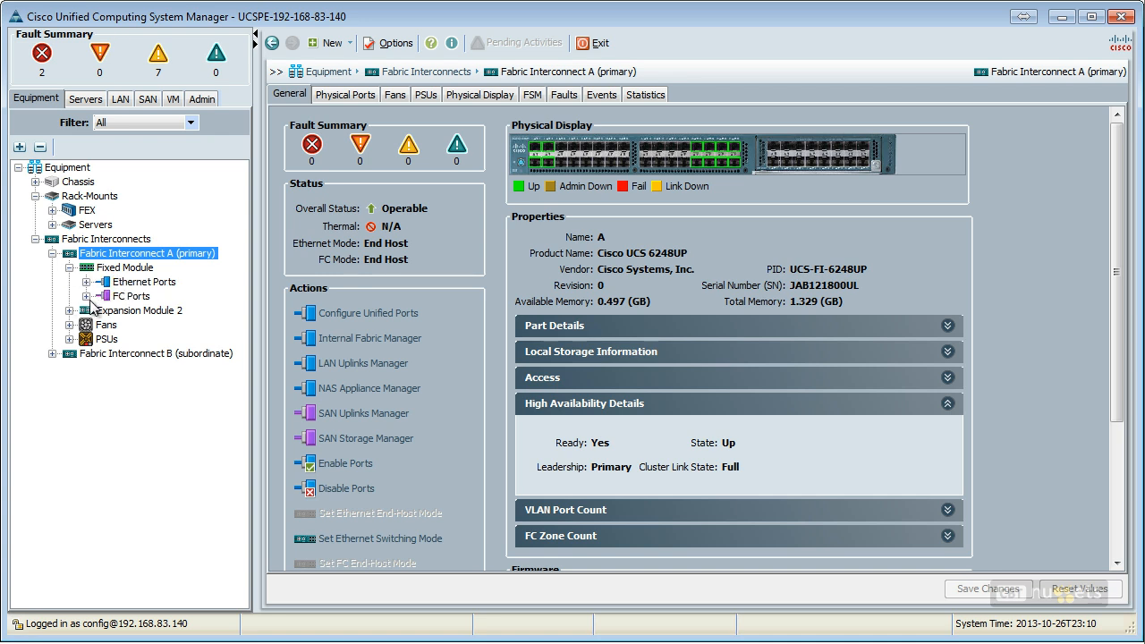
pyautogui.click(85, 296)
pyautogui.click(134, 296)
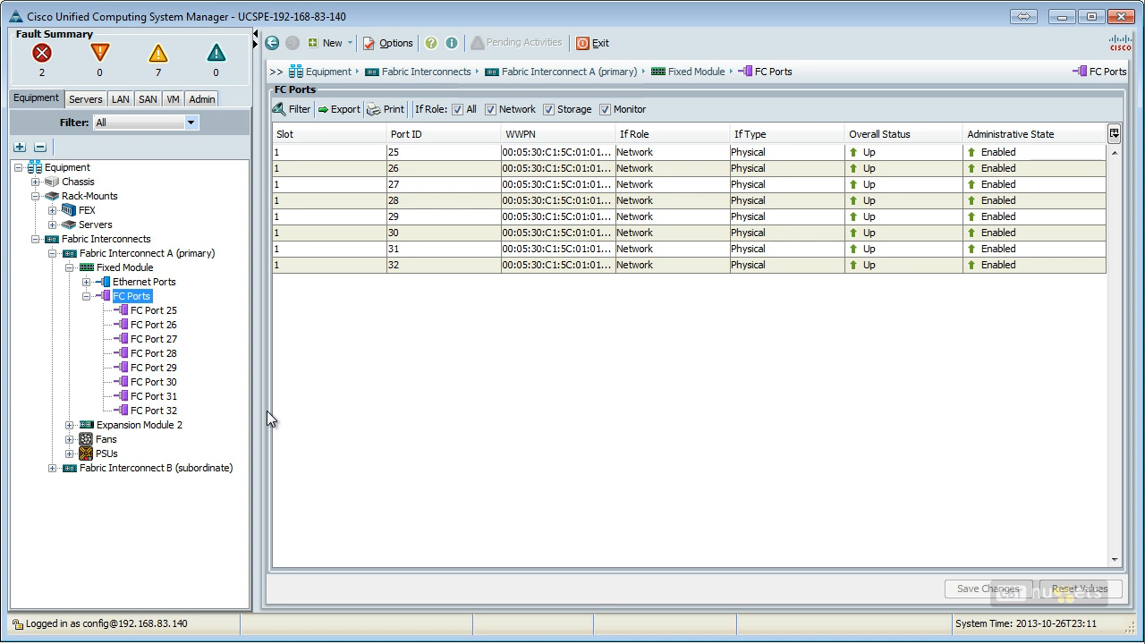
pyautogui.click(69, 425)
pyautogui.click(121, 454)
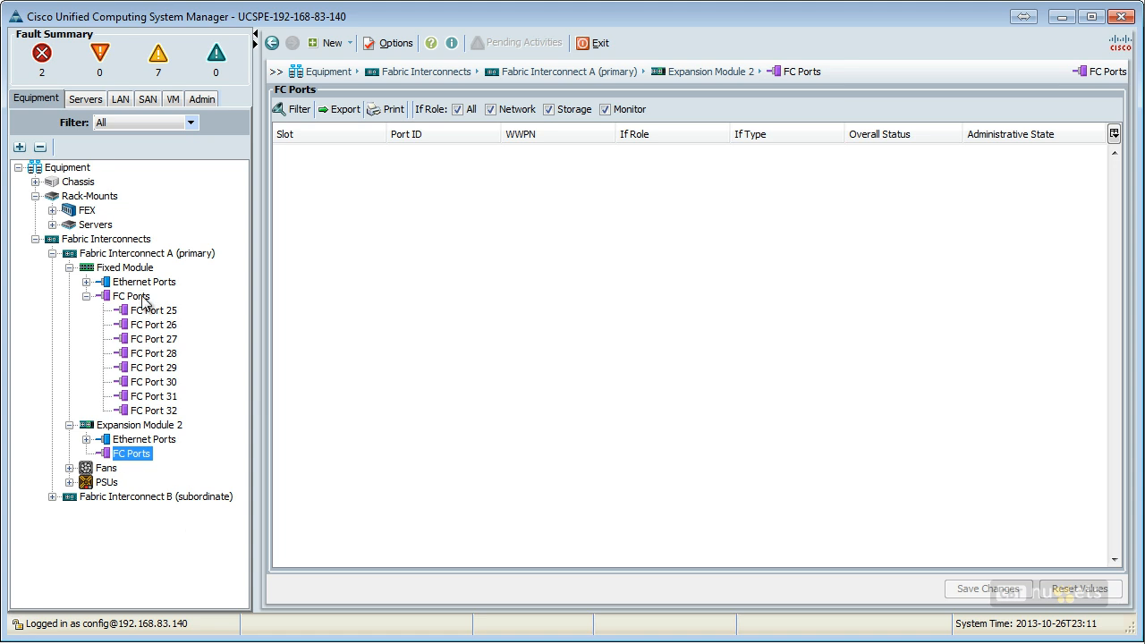
pyautogui.click(143, 301)
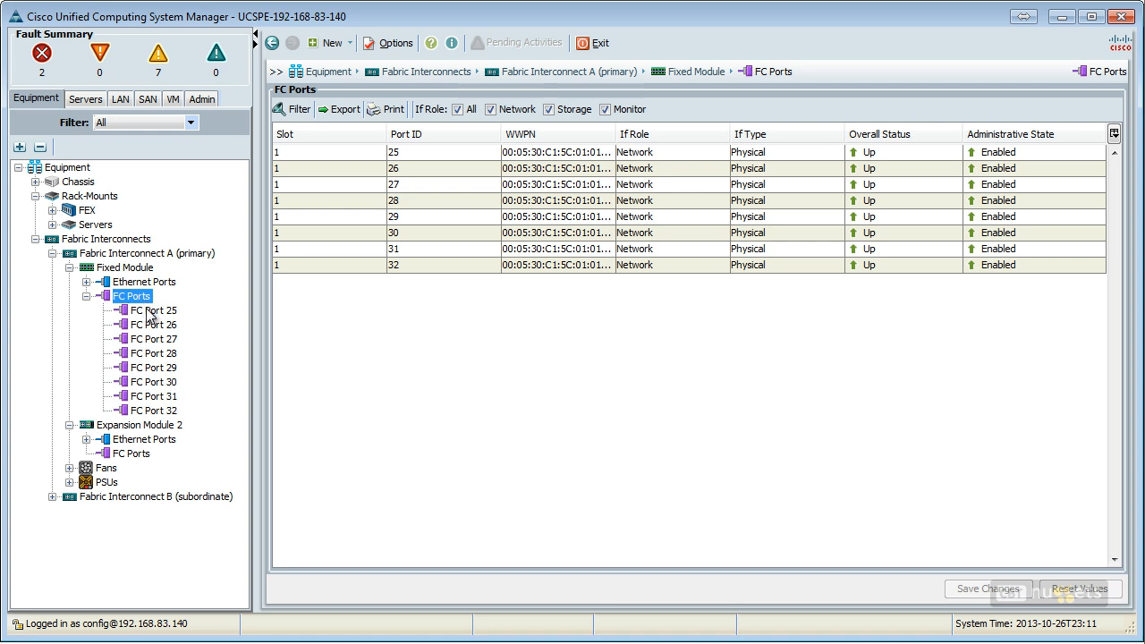
pyautogui.click(150, 313)
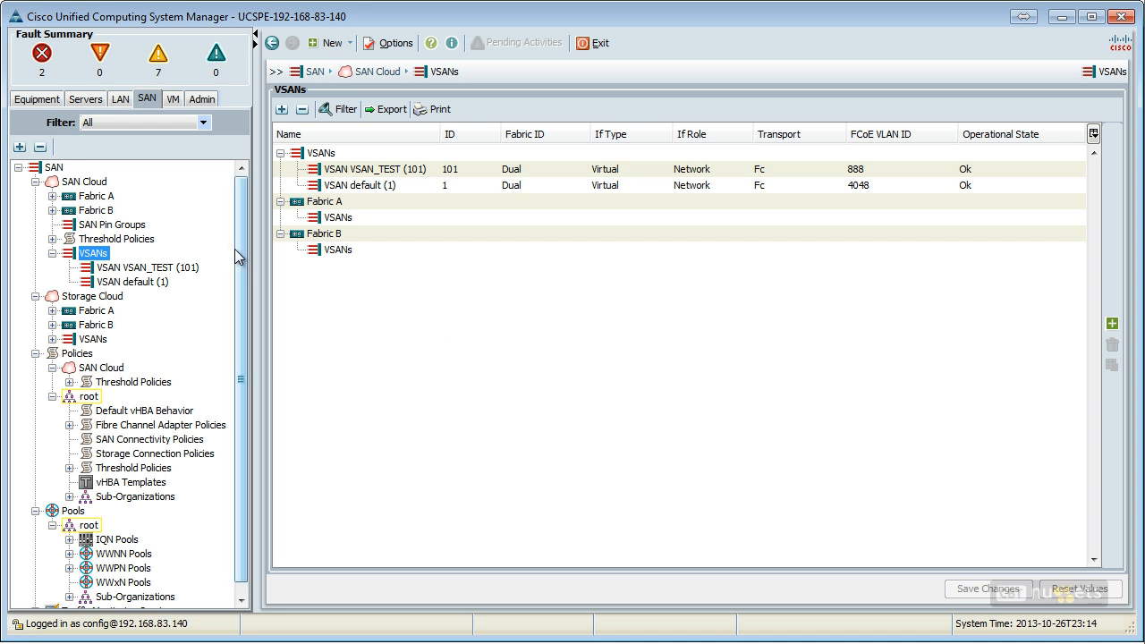
# Step: Enable FC uplink trunking on Fabric A of the SAN Cloud, accepting the warning about reserved VSAN IDs
pyautogui.click(94, 196)
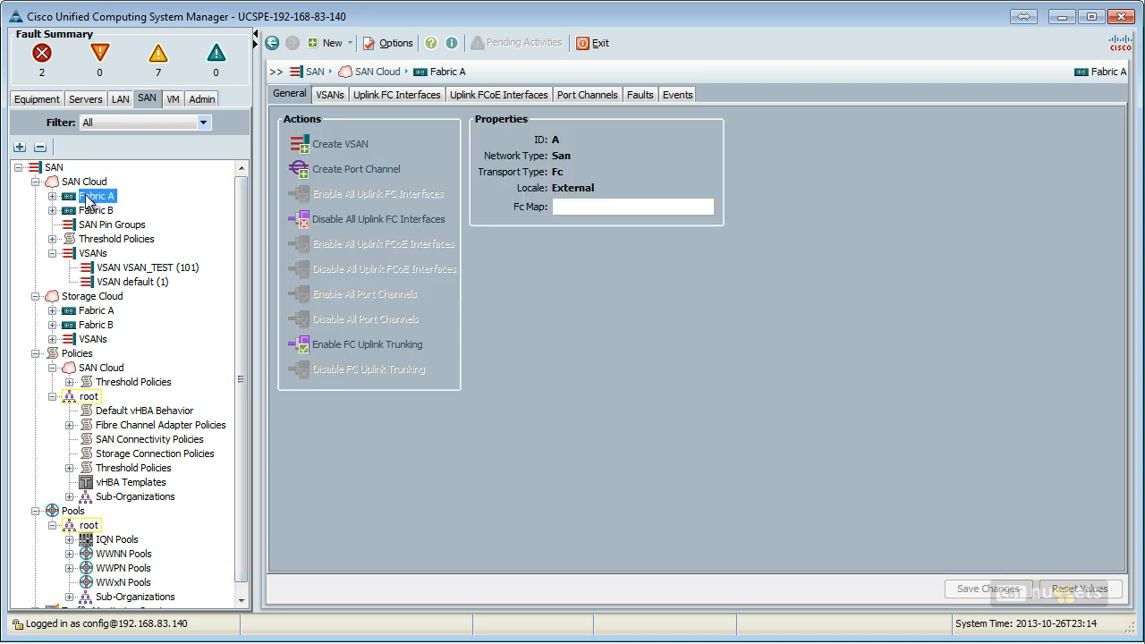
pyautogui.click(378, 346)
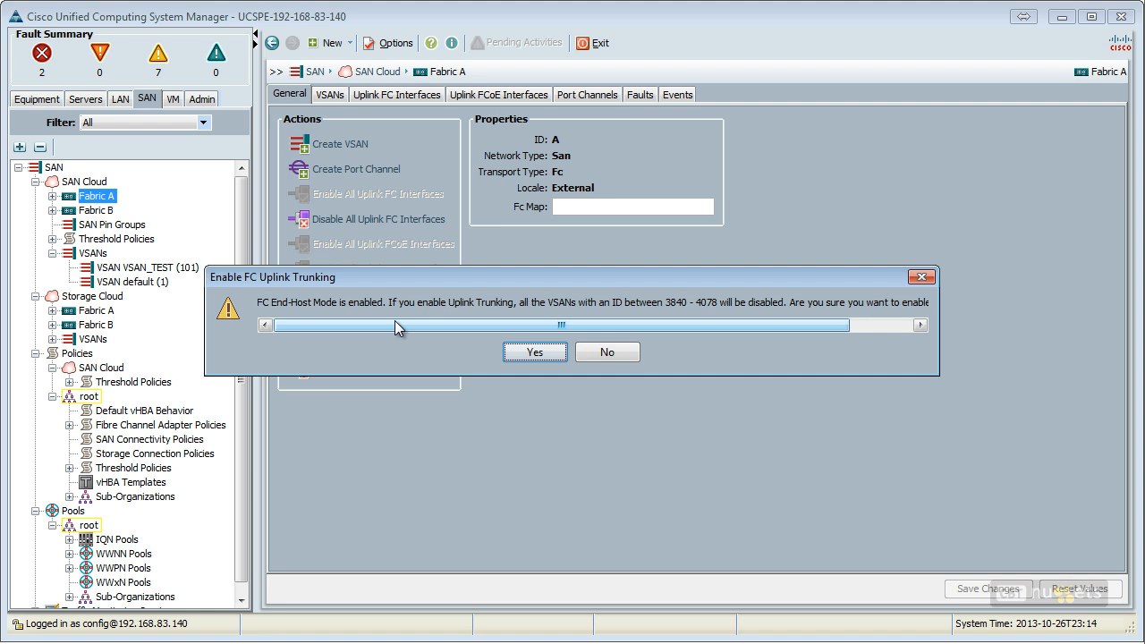
pyautogui.moveTo(547, 326); pyautogui.dragTo(631, 329)
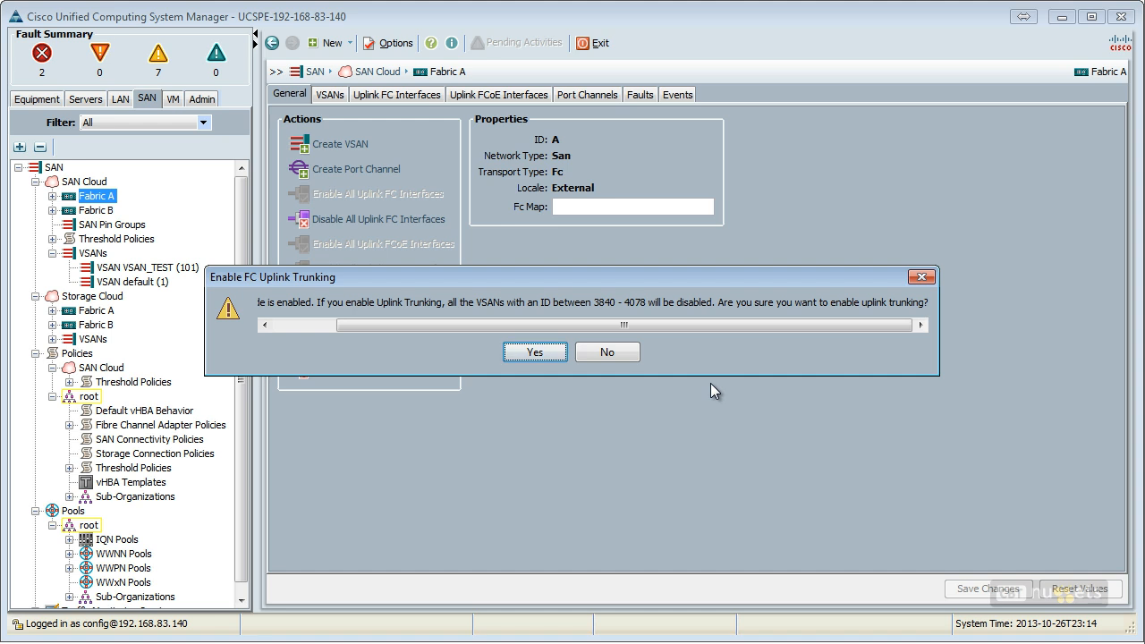
pyautogui.click(535, 352)
pyautogui.click(581, 351)
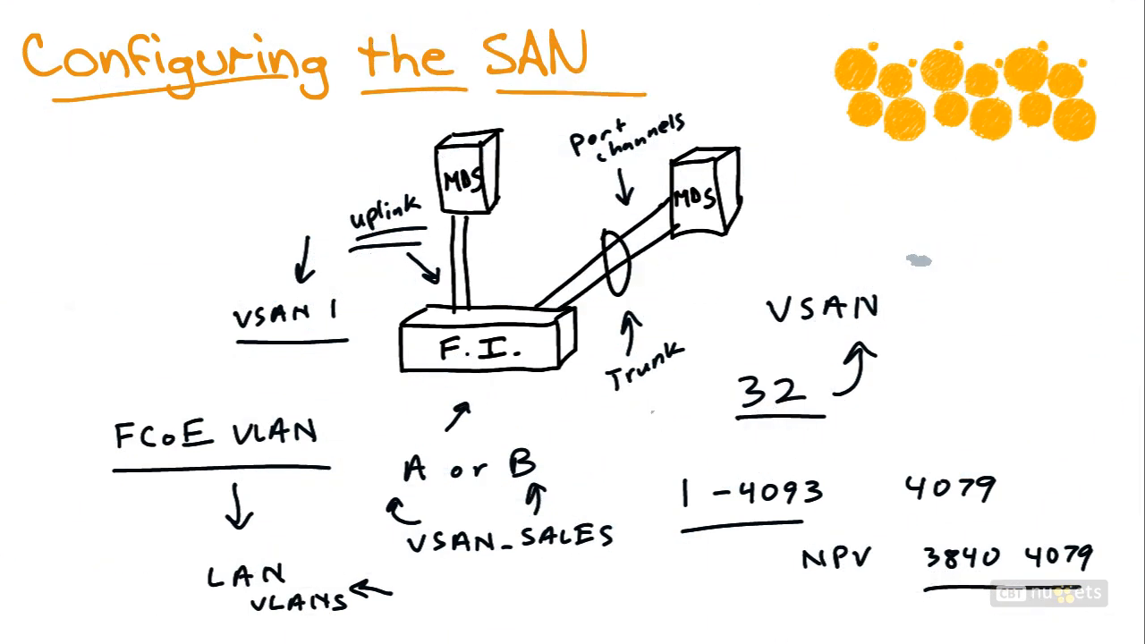
pyautogui.moveTo(698, 110); pyautogui.dragTo(734, 85)
pyautogui.moveTo(824, 207)
pyautogui.mouseDown()
pyautogui.moveTo(841, 228)
pyautogui.moveTo(877, 211)
pyautogui.moveTo(1074, 206)
pyautogui.moveTo(1059, 217)
pyautogui.mouseUp()
pyautogui.moveTo(936, 243)
pyautogui.mouseDown()
pyautogui.moveTo(939, 260)
pyautogui.moveTo(954, 238)
pyautogui.moveTo(999, 253)
pyautogui.moveTo(1063, 236)
pyautogui.moveTo(1052, 256)
pyautogui.mouseUp()
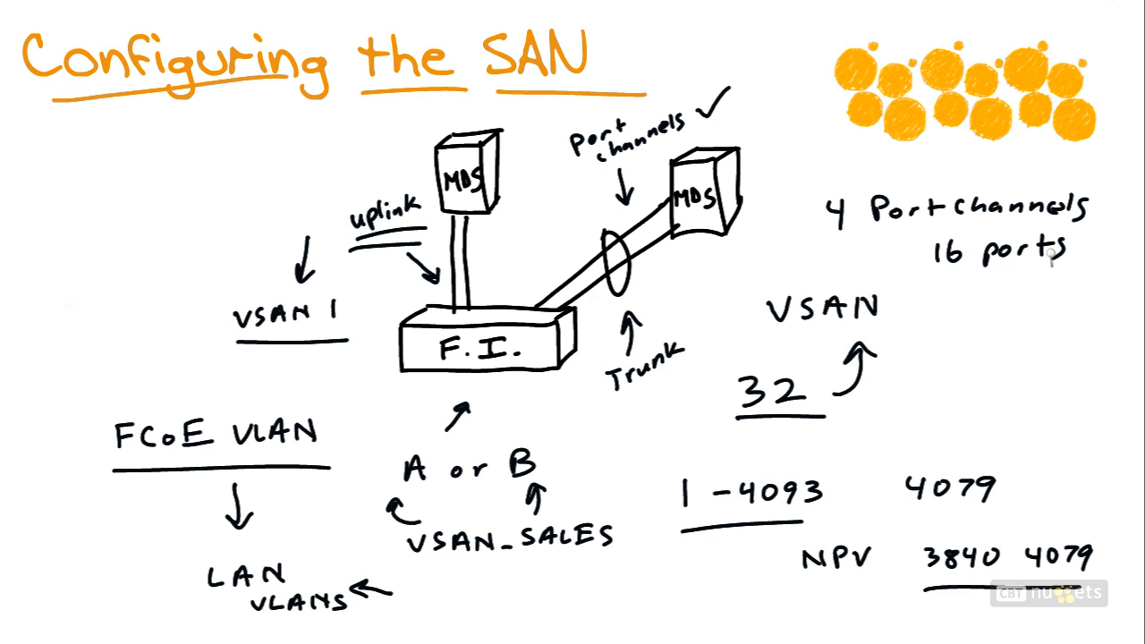
pyautogui.moveTo(810, 588)
pyautogui.mouseDown()
pyautogui.moveTo(756, 558)
pyautogui.moveTo(870, 577)
pyautogui.mouseUp()
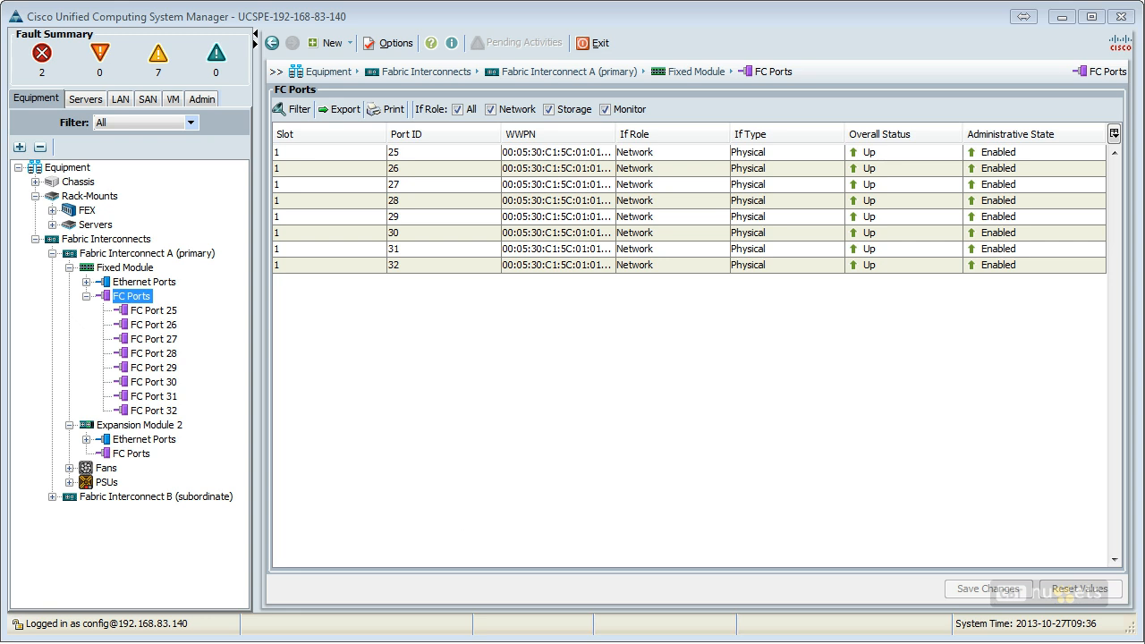
# Step: Start creating a new FC port channel on Fabric A of the SAN Cloud
pyautogui.click(148, 99)
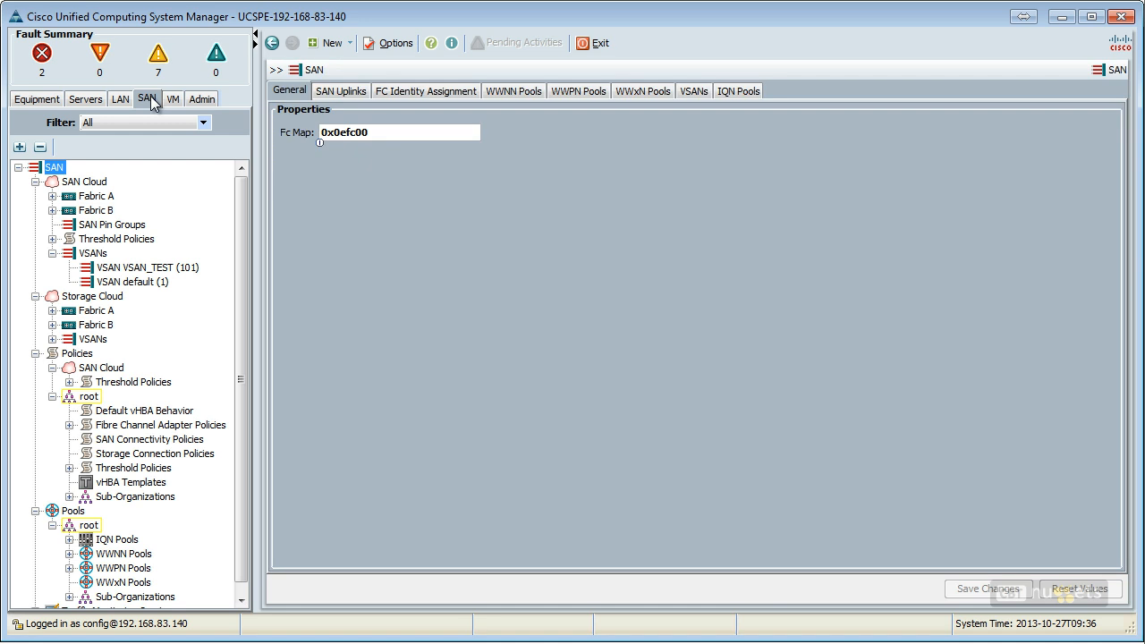
pyautogui.click(52, 195)
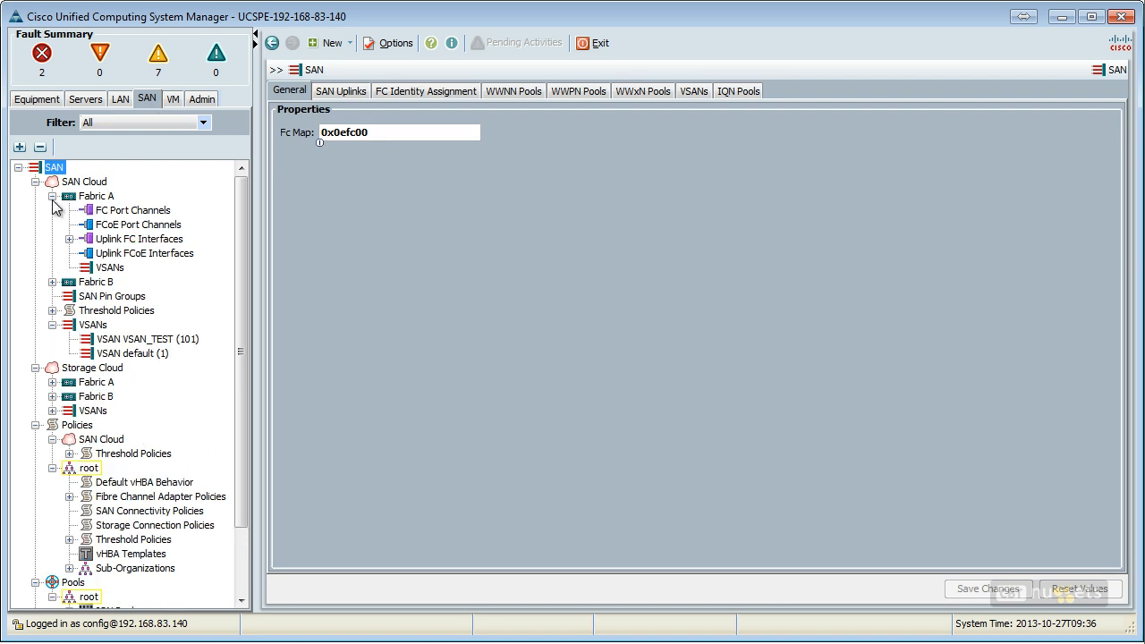
pyautogui.click(156, 211)
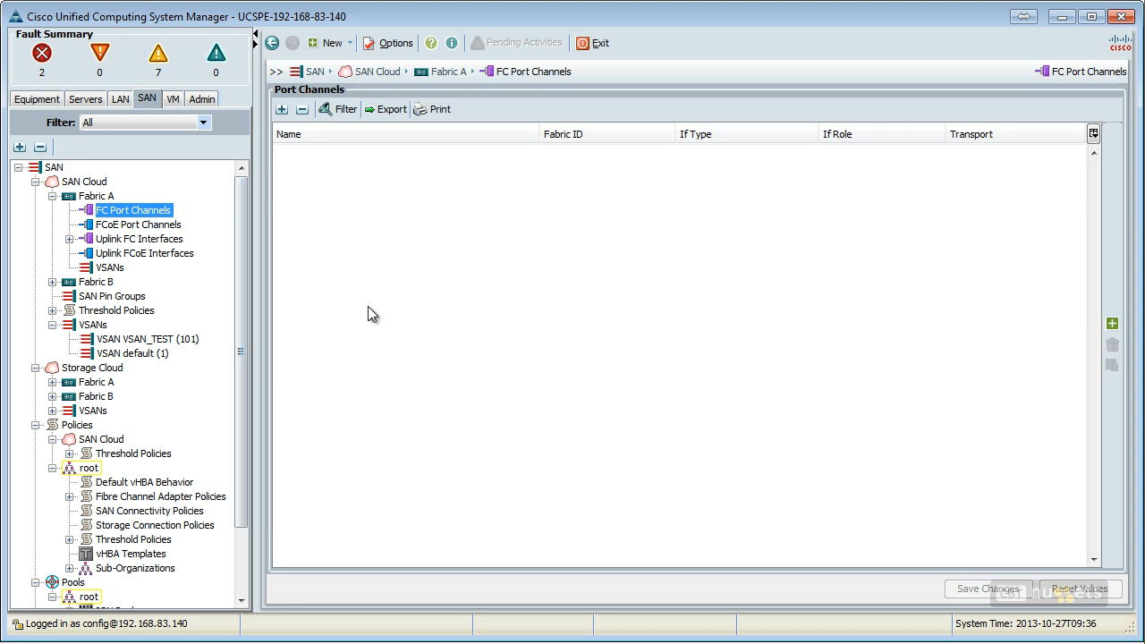
pyautogui.click(1112, 323)
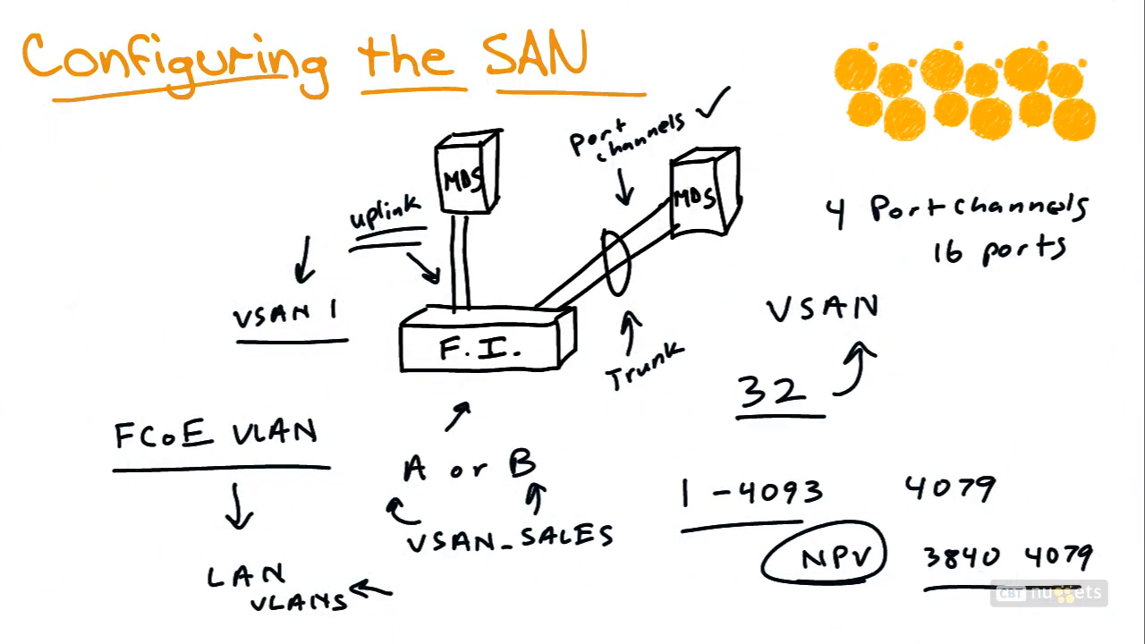
pyautogui.moveTo(398, 355)
pyautogui.mouseDown()
pyautogui.moveTo(295, 374)
pyautogui.moveTo(132, 337)
pyautogui.mouseUp()
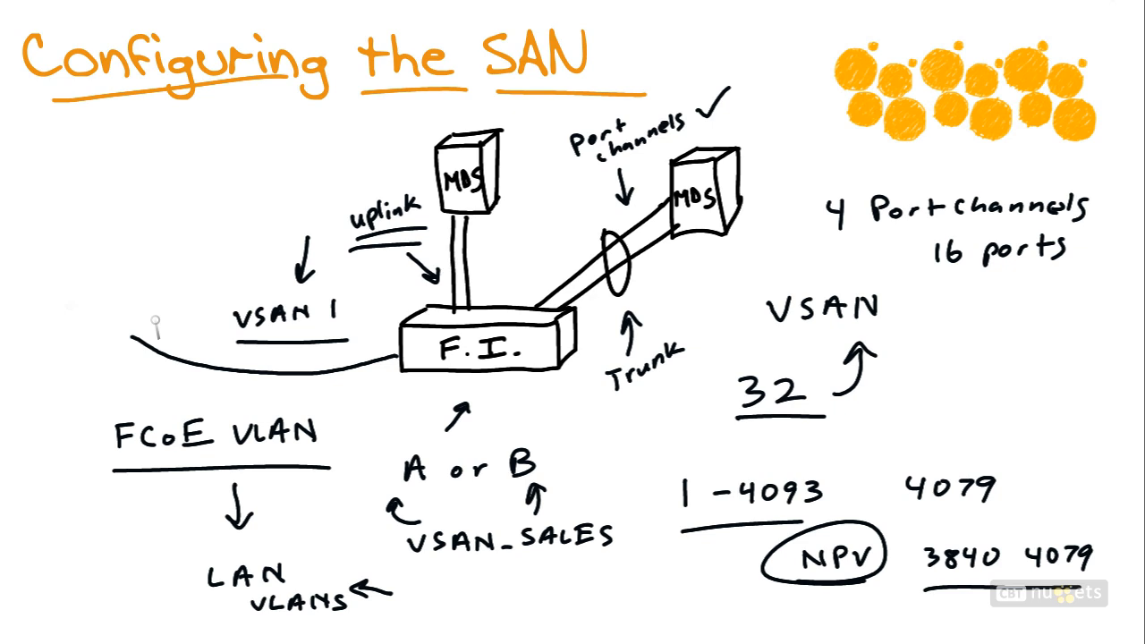
pyautogui.moveTo(104, 259)
pyautogui.mouseDown()
pyautogui.moveTo(103, 336)
pyautogui.moveTo(148, 258)
pyautogui.moveTo(125, 250)
pyautogui.moveTo(163, 246)
pyautogui.moveTo(147, 340)
pyautogui.mouseUp()
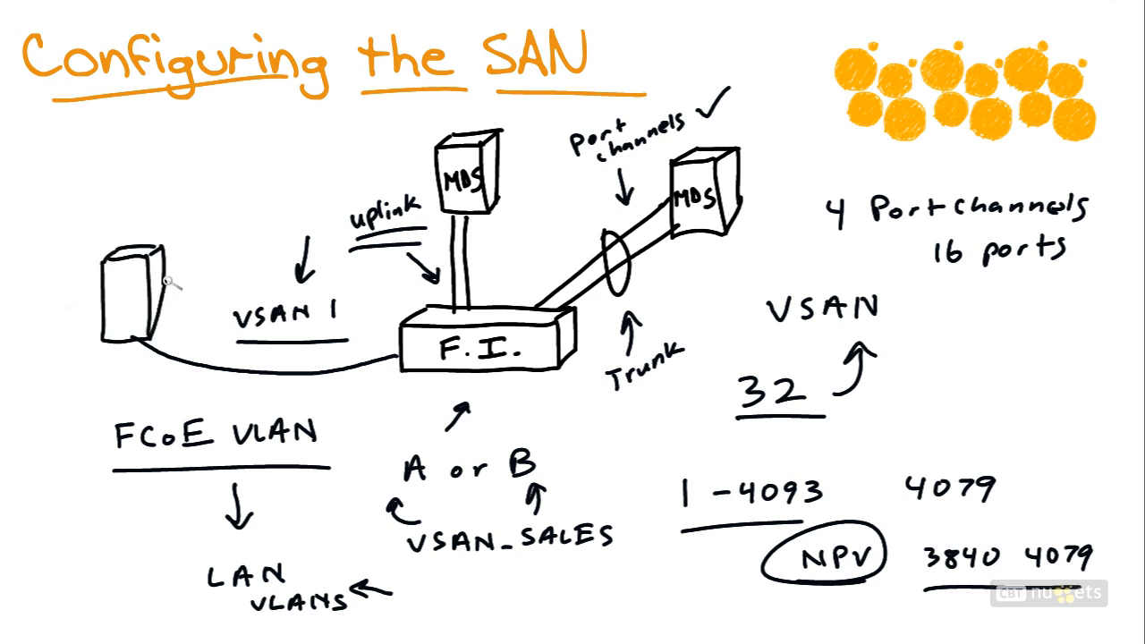
pyautogui.moveTo(198, 198)
pyautogui.mouseDown()
pyautogui.moveTo(189, 252)
pyautogui.moveTo(203, 236)
pyautogui.mouseUp()
pyautogui.moveTo(207, 175); pyautogui.dragTo(242, 179)
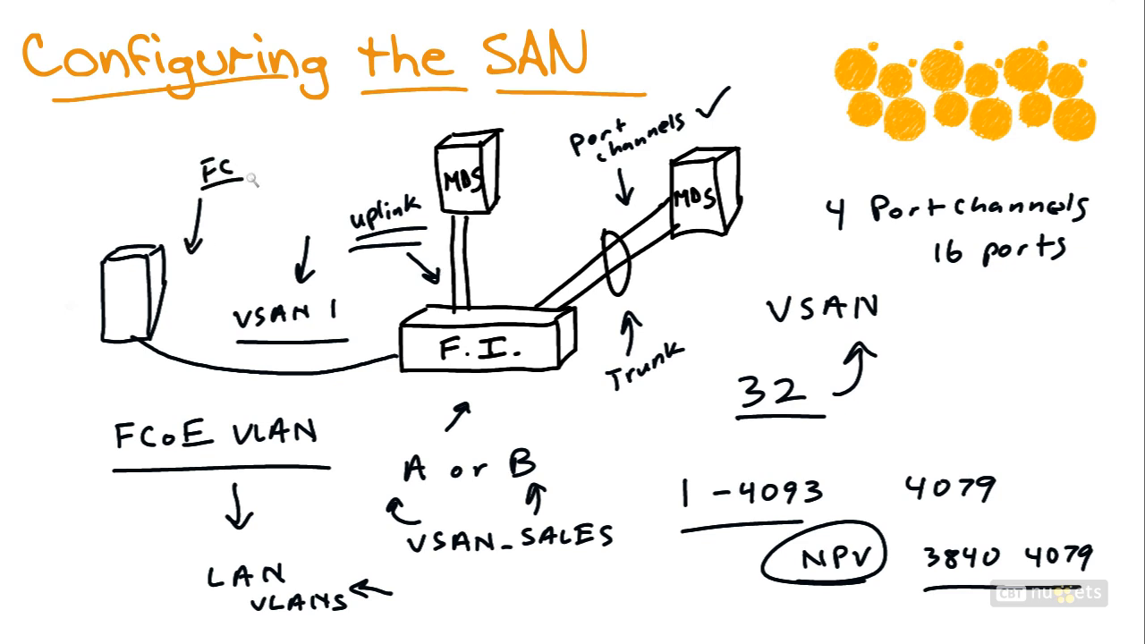